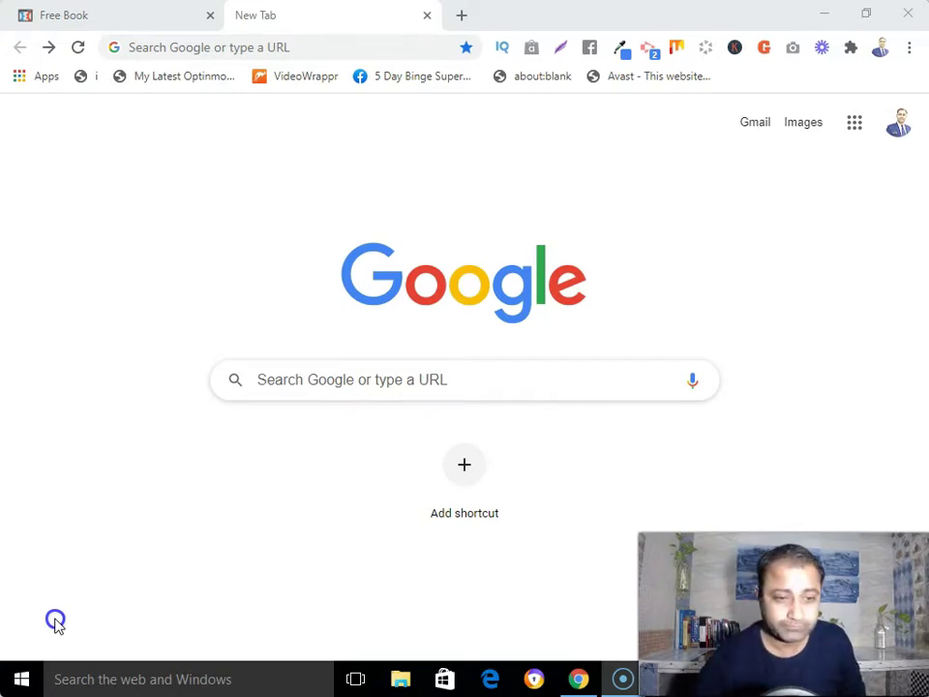
Search Google for 'privacy policy generator'
click(347, 380)
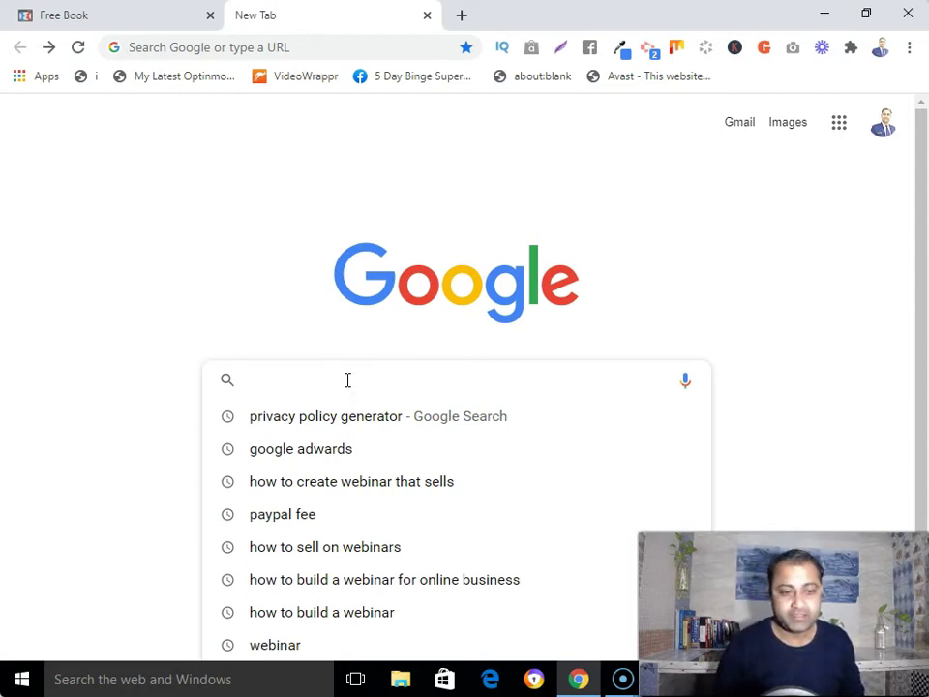
text(pric)
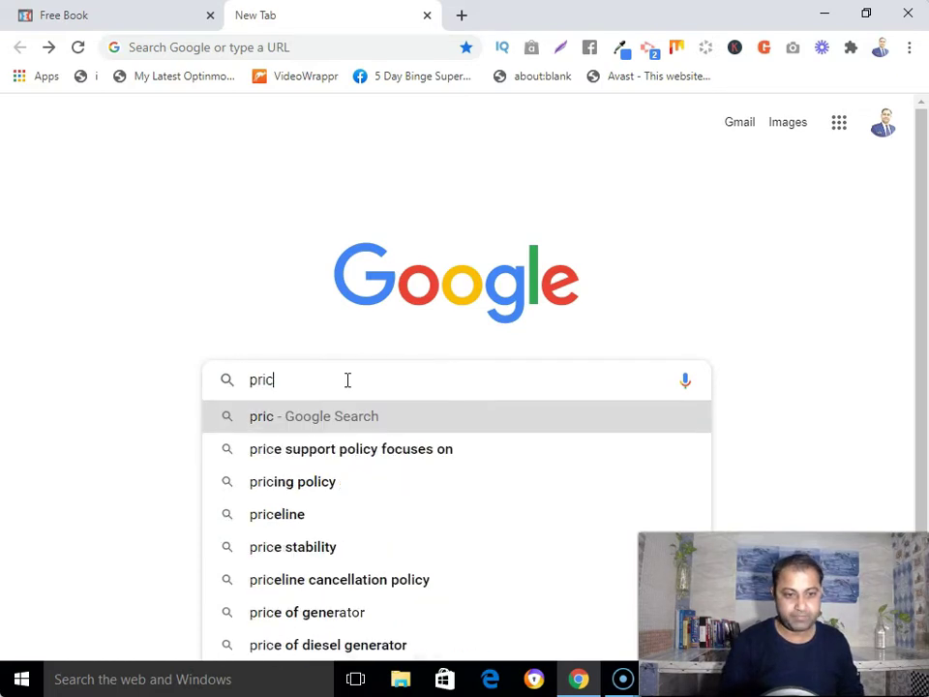
key(BackSpace)
text(vacy)
key(BackSpace)
text(cy)
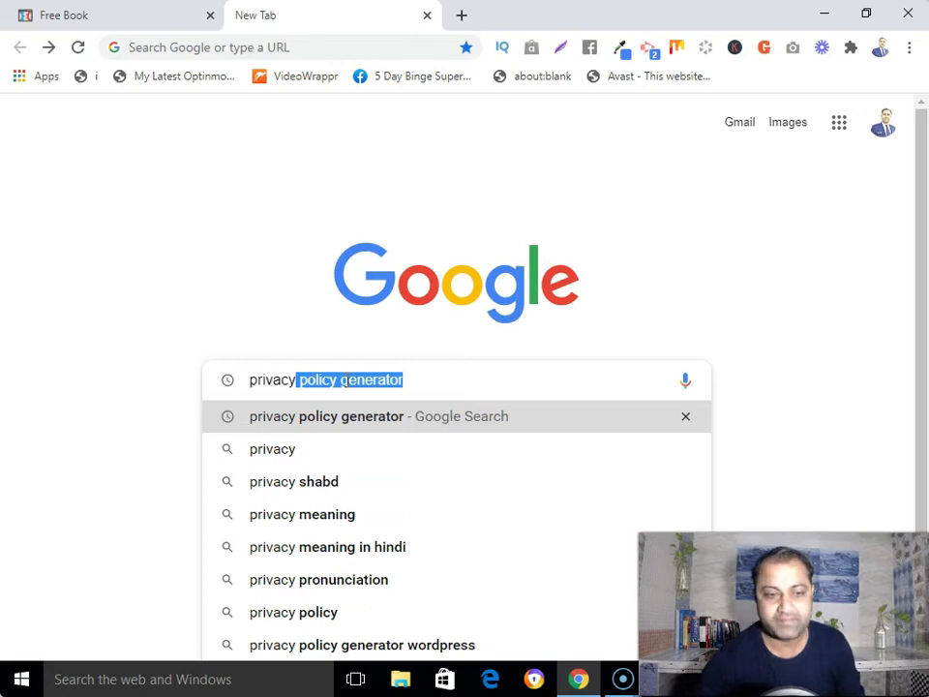
key(Return)
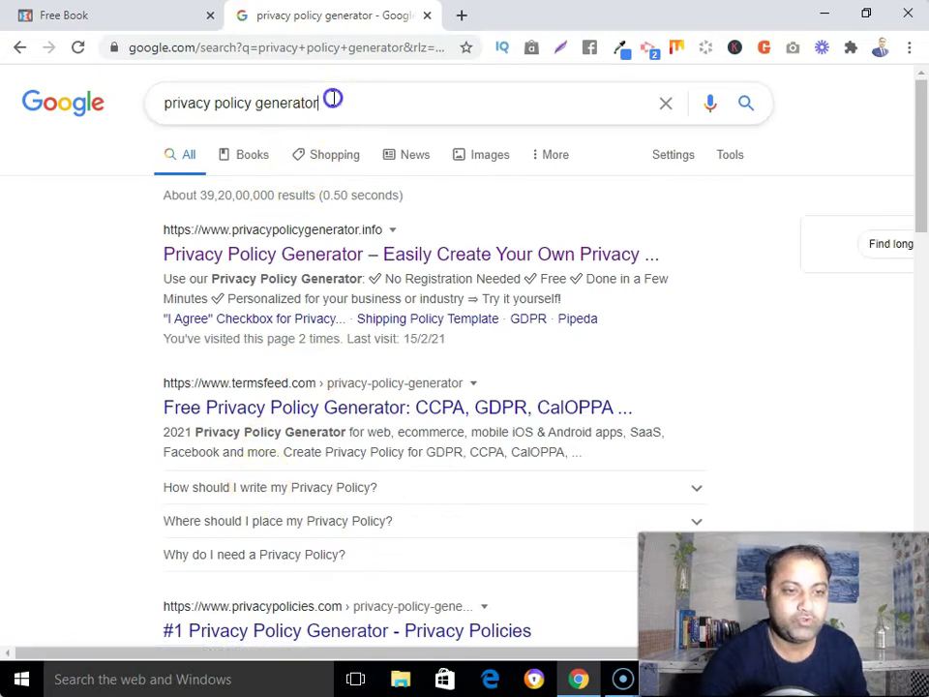
Replace the query with a search for 'terms and conditions generator'
drag(325, 101, 158, 108)
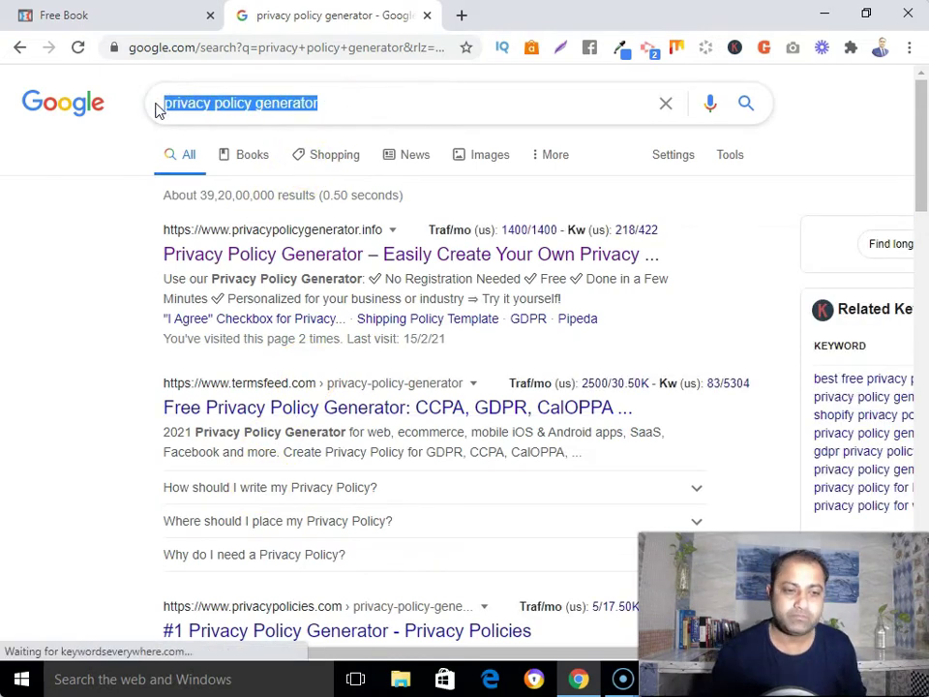
text(ter)
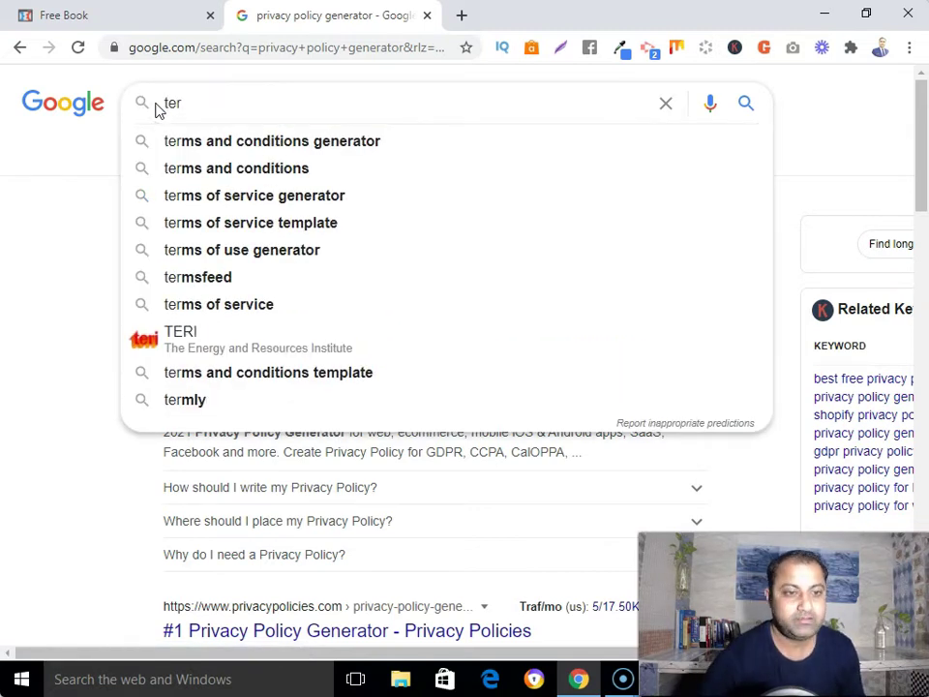
click(238, 135)
click(240, 139)
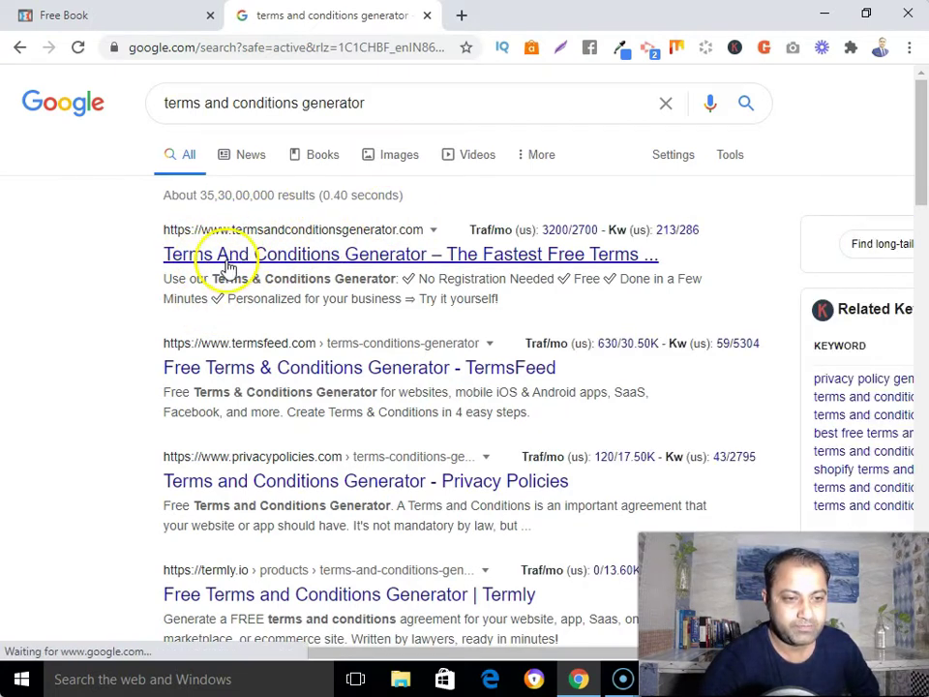
Open the first Terms And Conditions Generator result in a new tab and switch to it
click(398, 264)
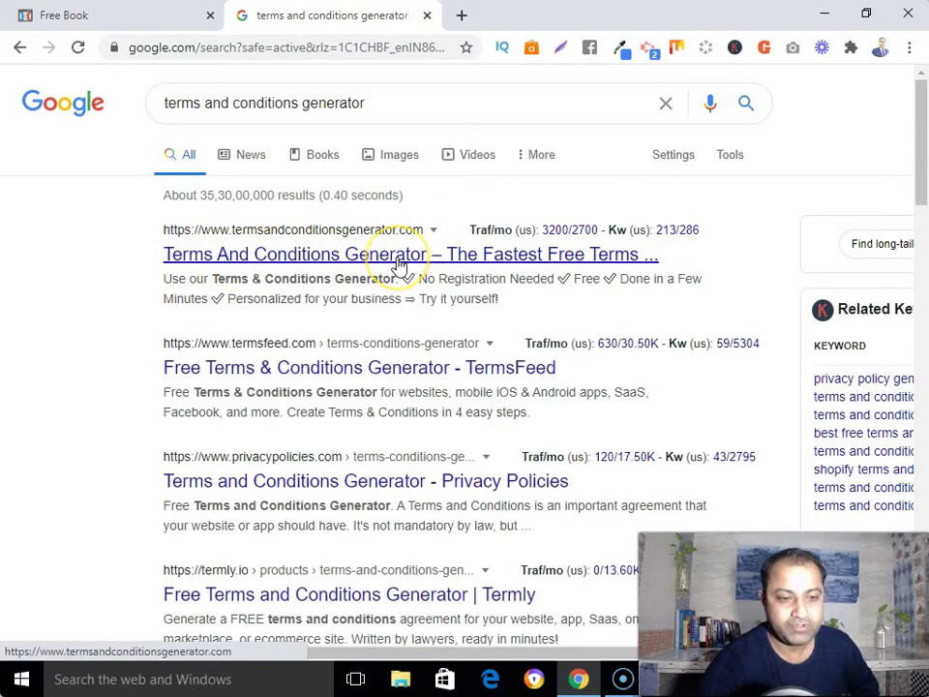
right_click(398, 264)
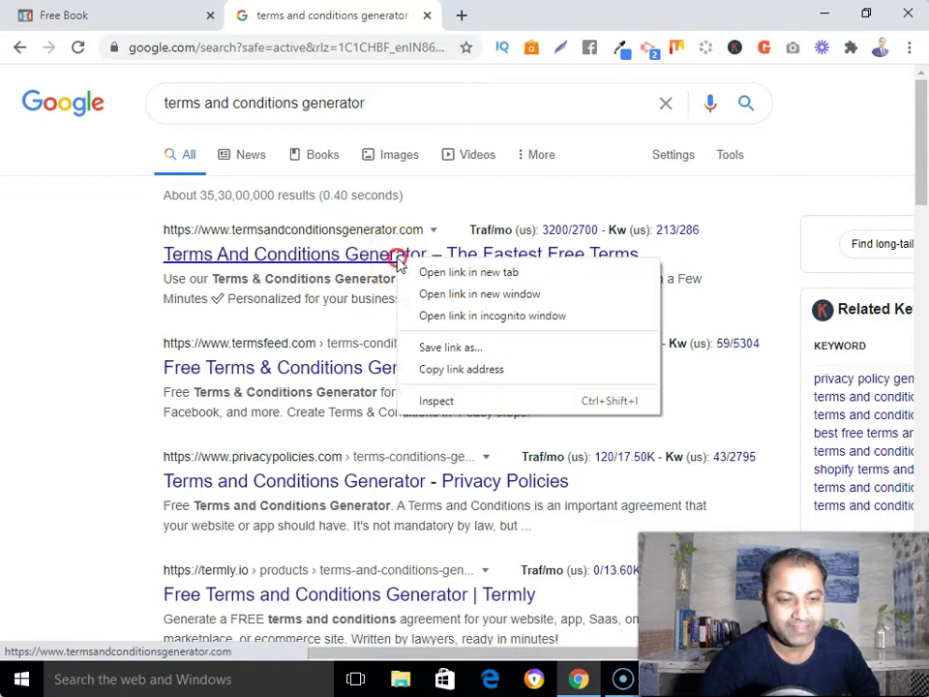
click(447, 274)
click(514, 16)
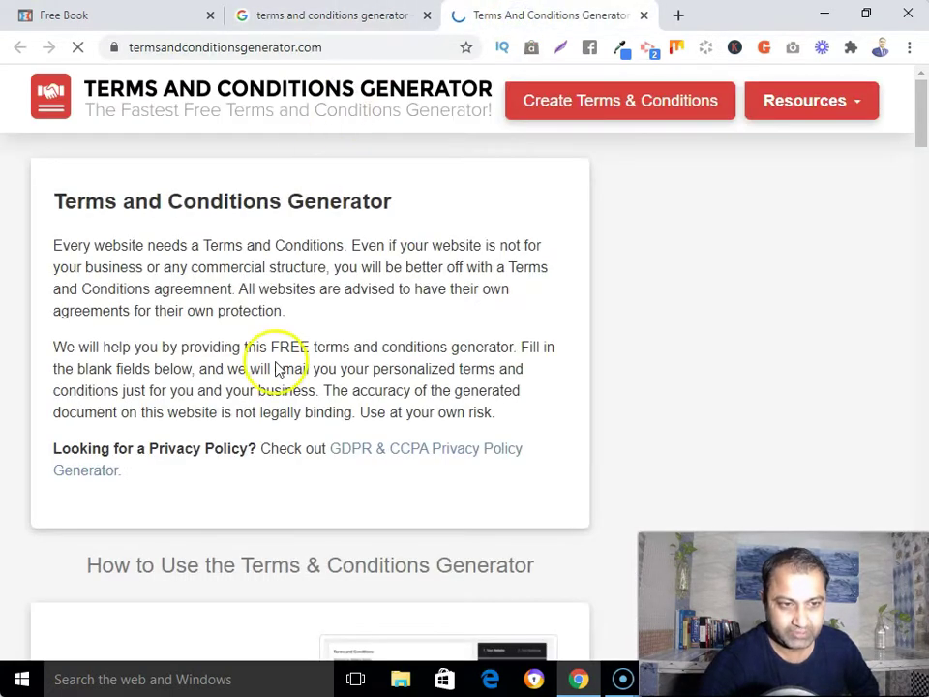
Enter the company owner's name and the website name 'Digital Affiliate Business'
click(716, 324)
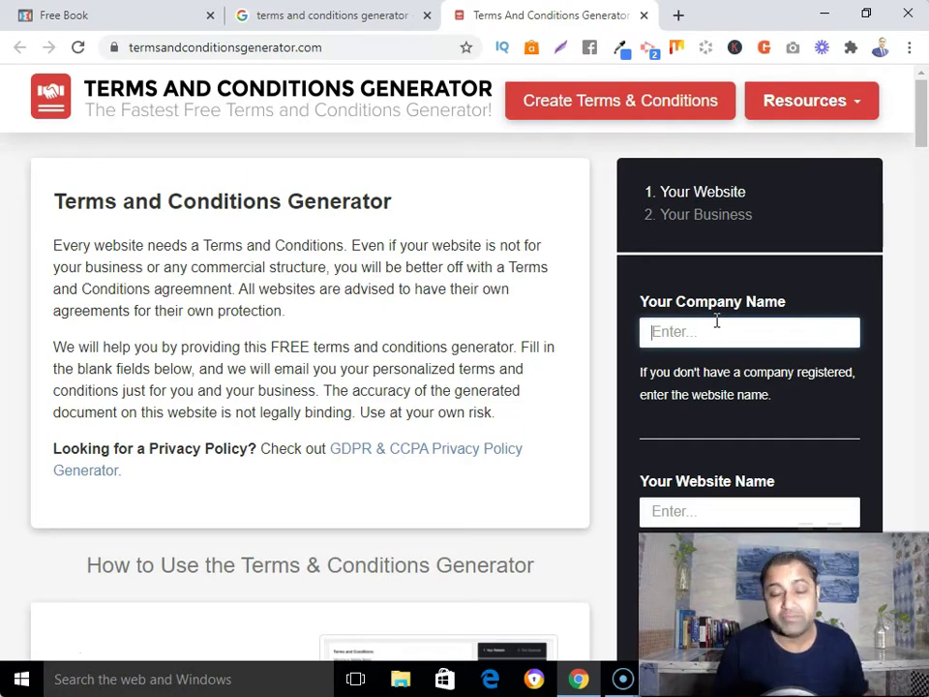
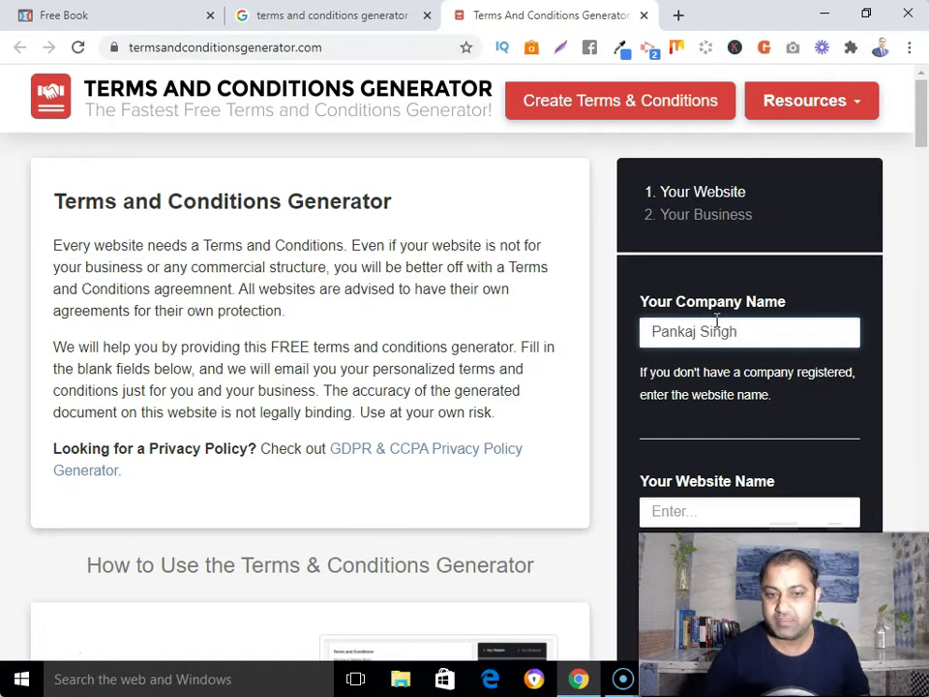
click(730, 508)
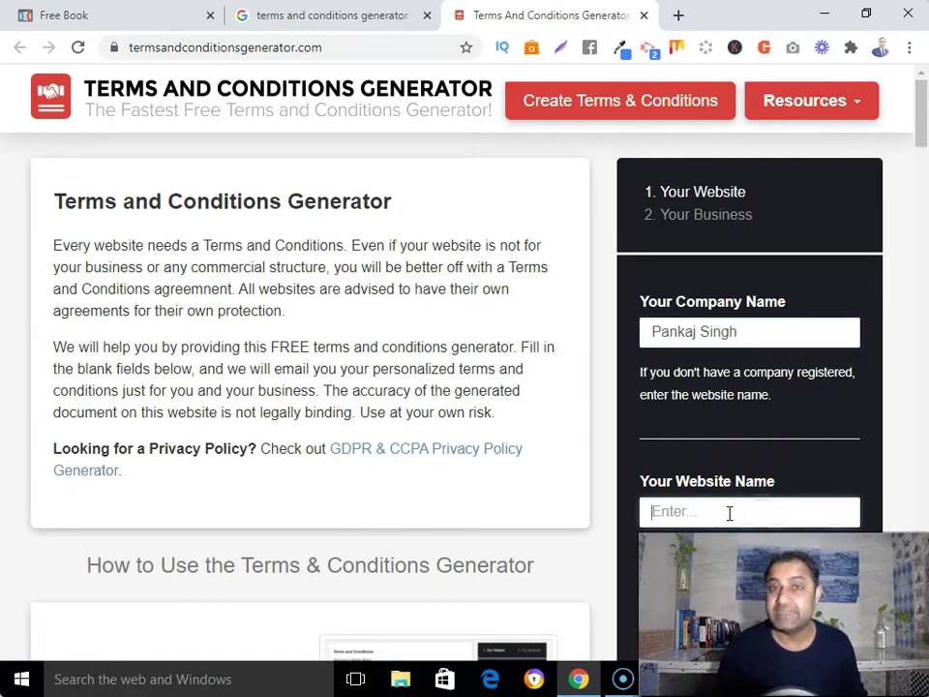
text(Digital Affiliate Business)
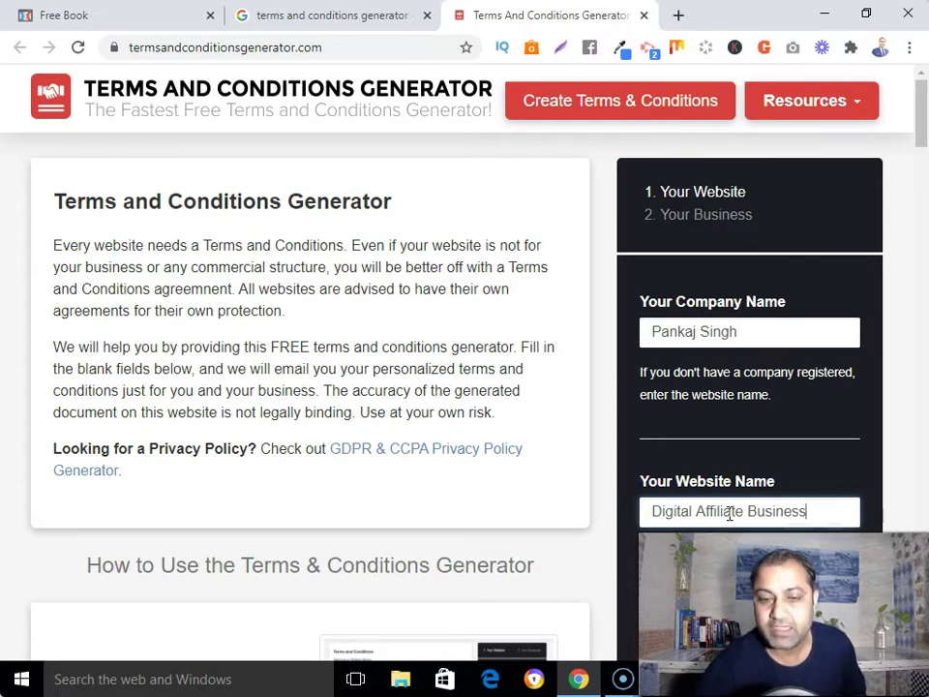
scroll(729, 512, down, 2)
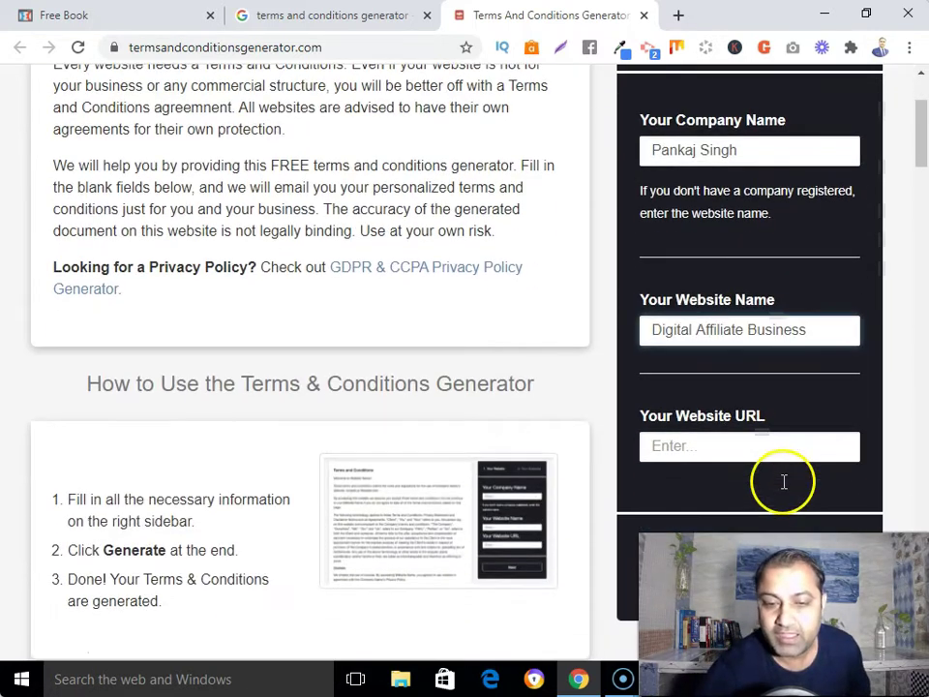
click(769, 445)
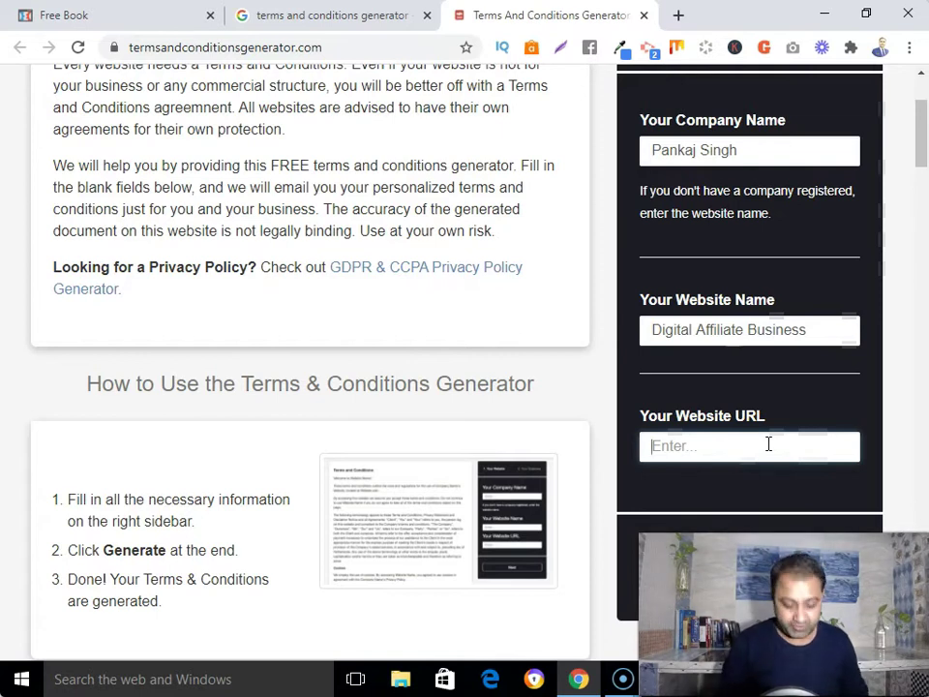
text(https)
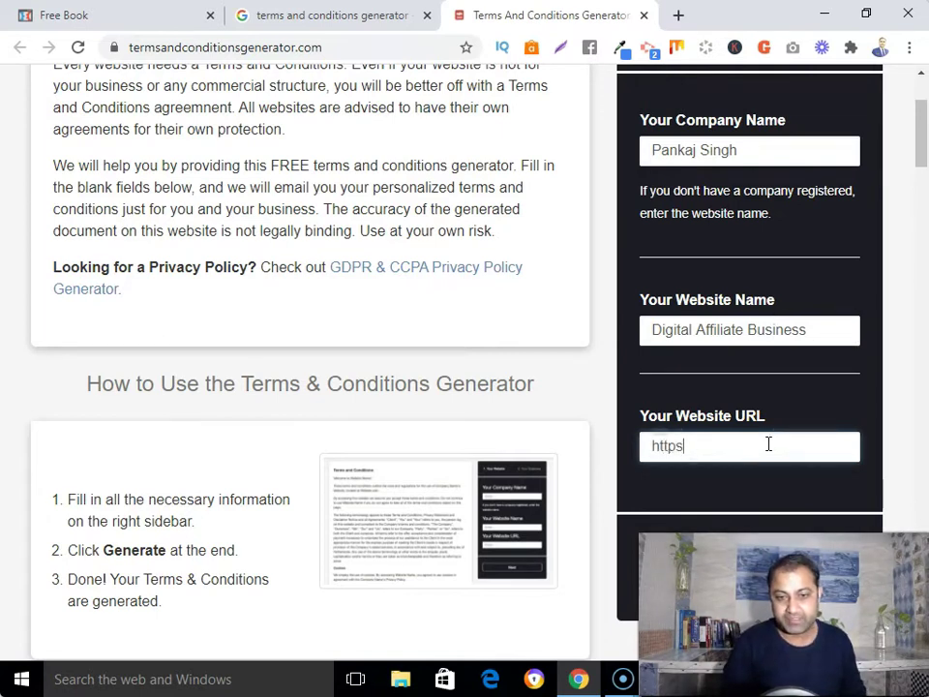
text(://)
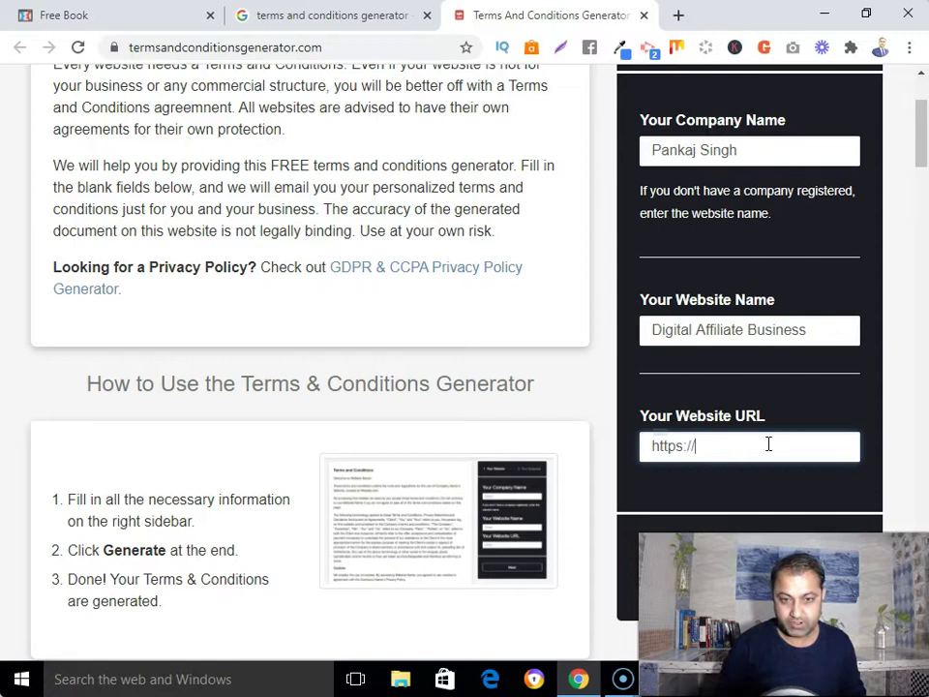
text(www.digitalaffiliatebusiness.com)
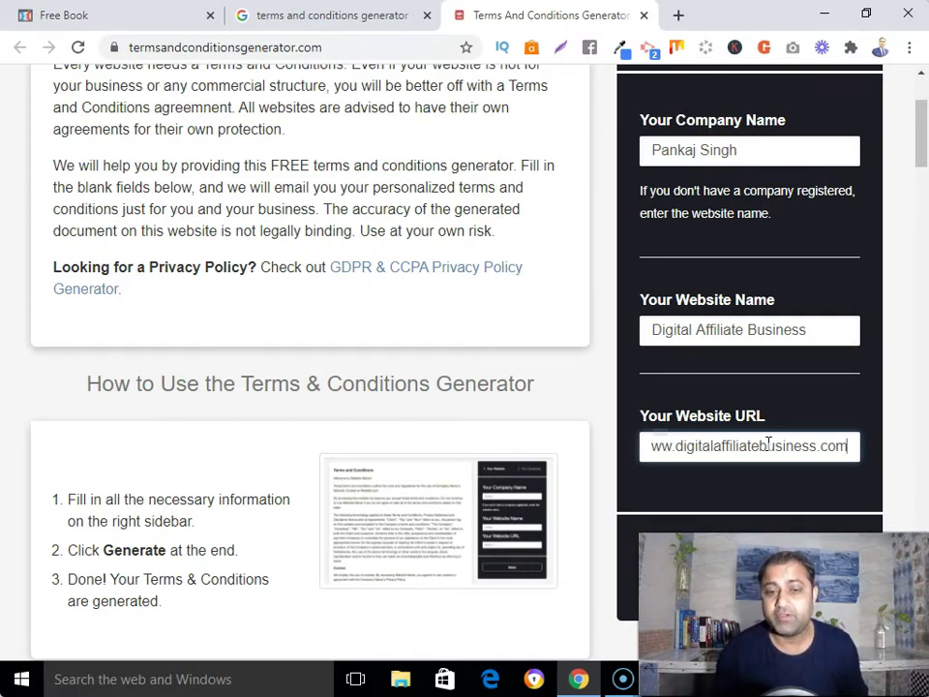
scroll(873, 376, down, 2)
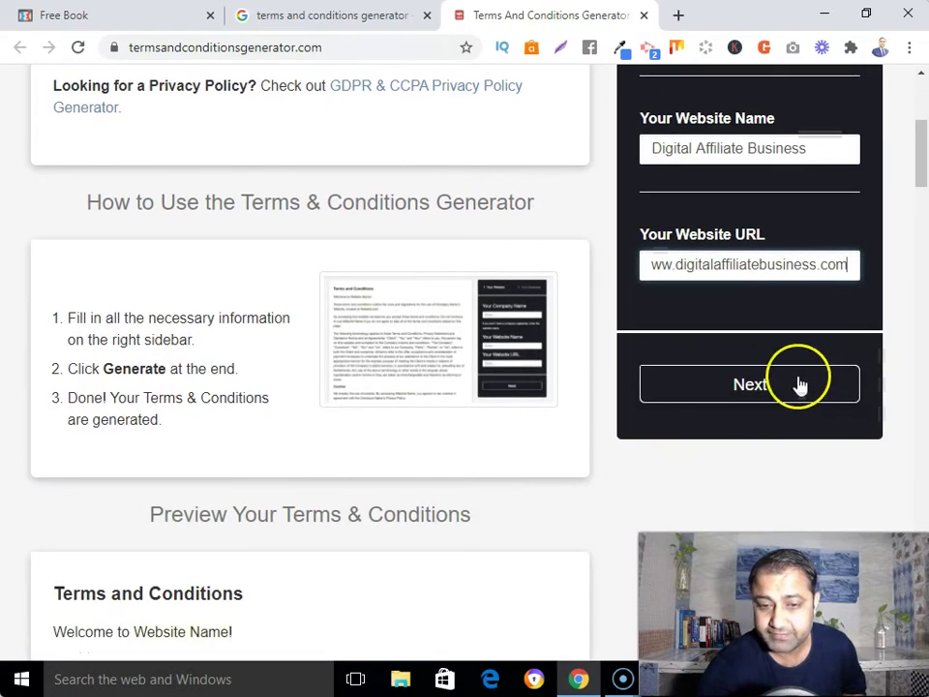
click(799, 384)
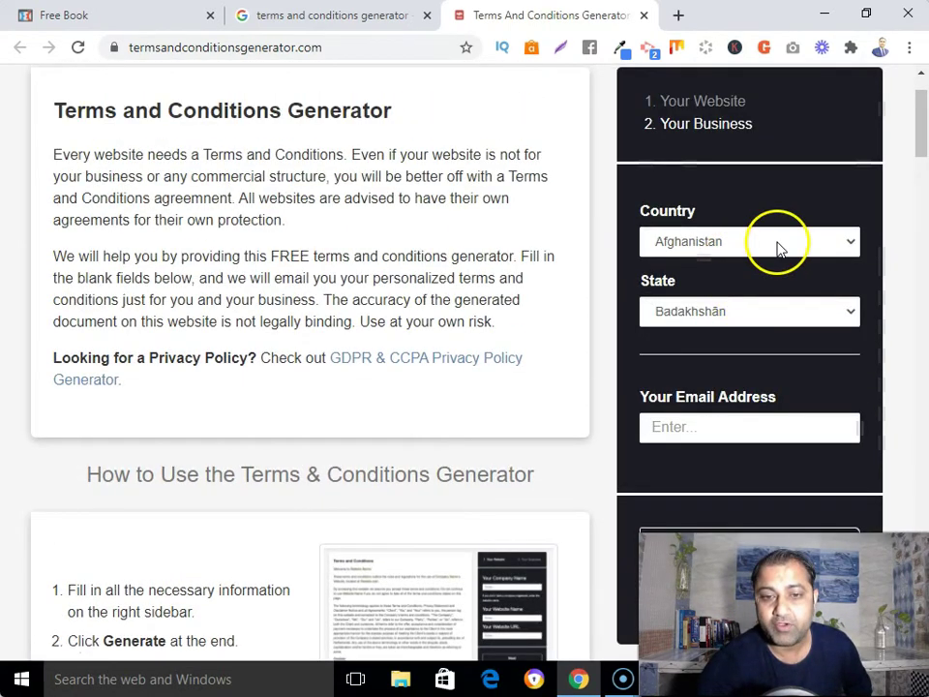
Set the business country to India and the state to Haryana
click(778, 244)
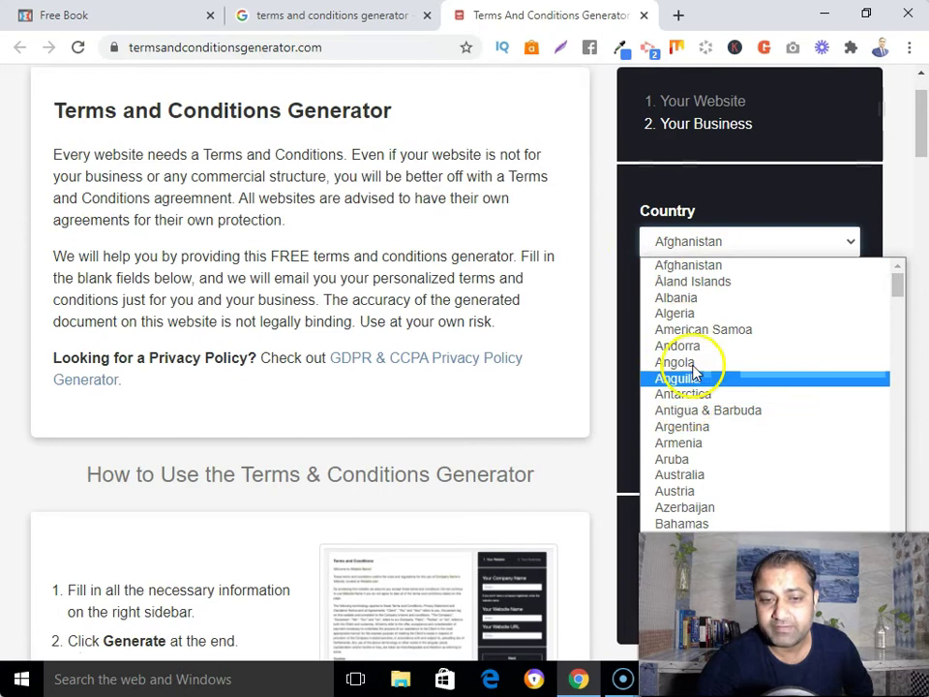
scroll(681, 406, down, 6)
scroll(681, 407, down, 3)
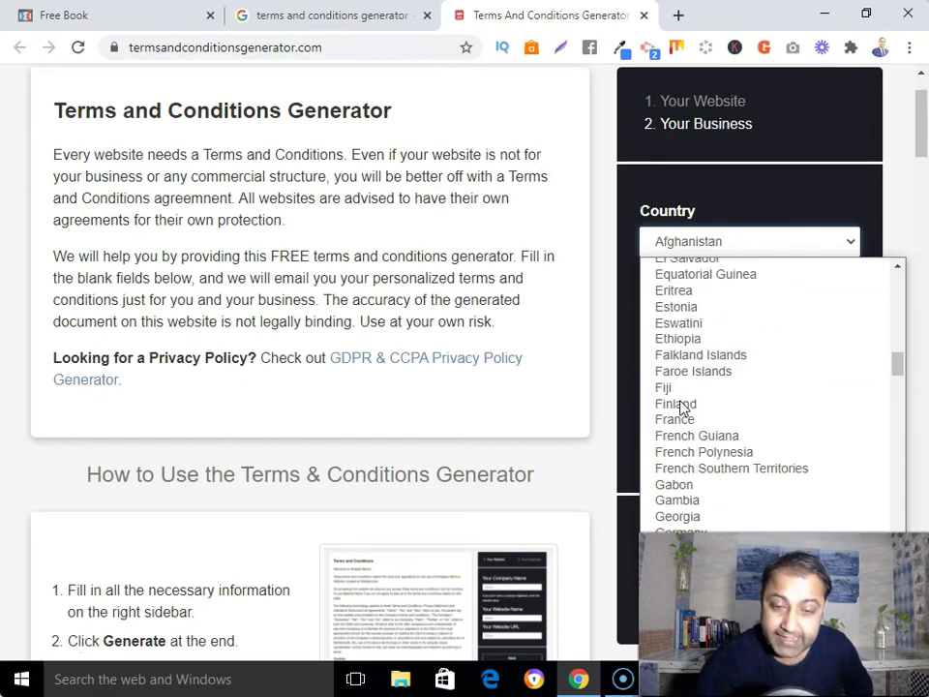
scroll(680, 407, down, 8)
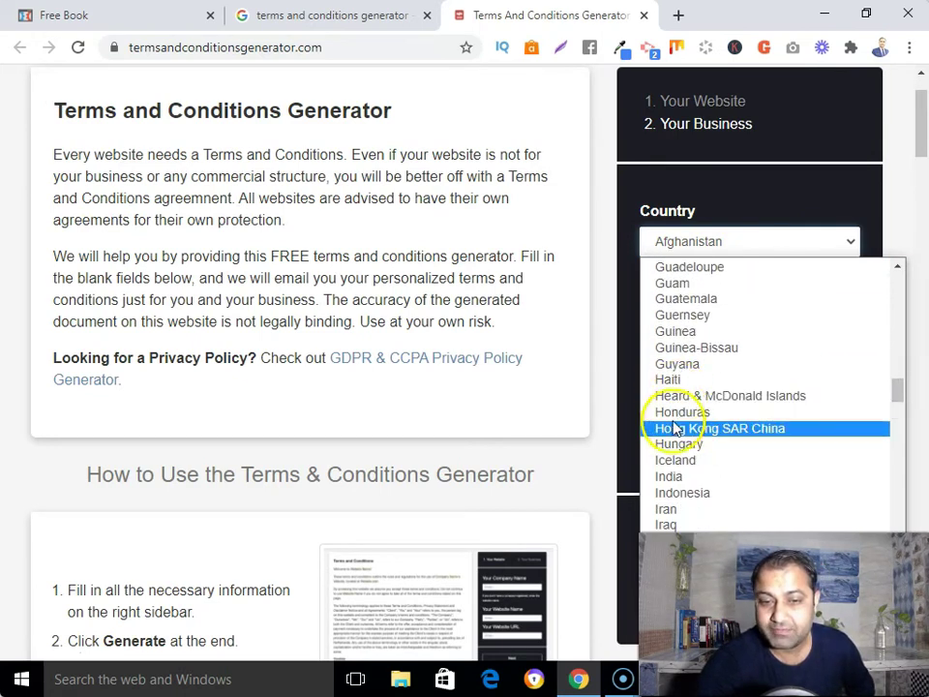
click(674, 477)
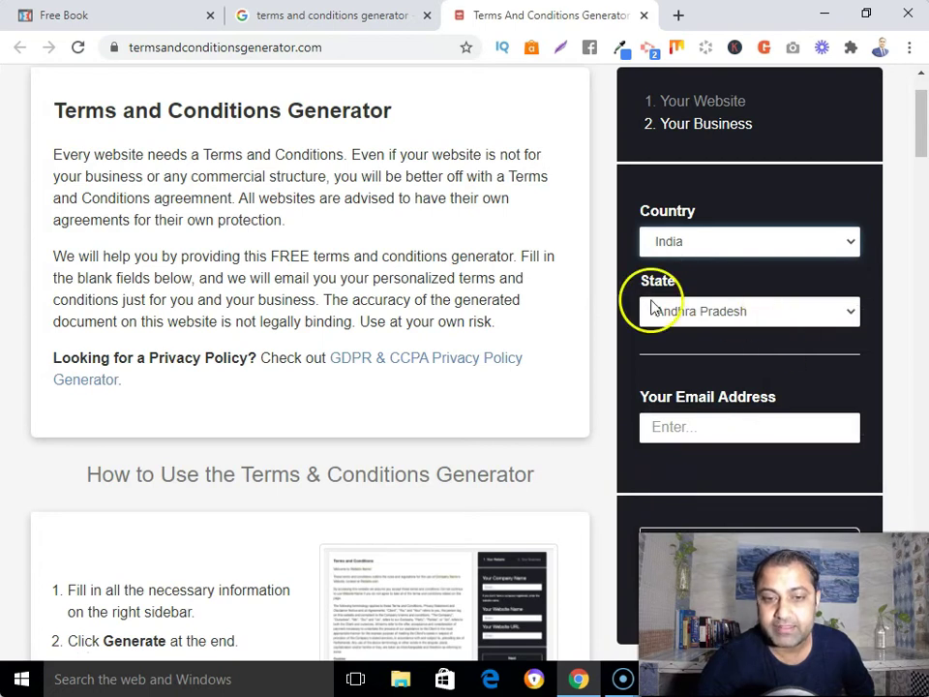
click(730, 311)
scroll(690, 436, down, 2)
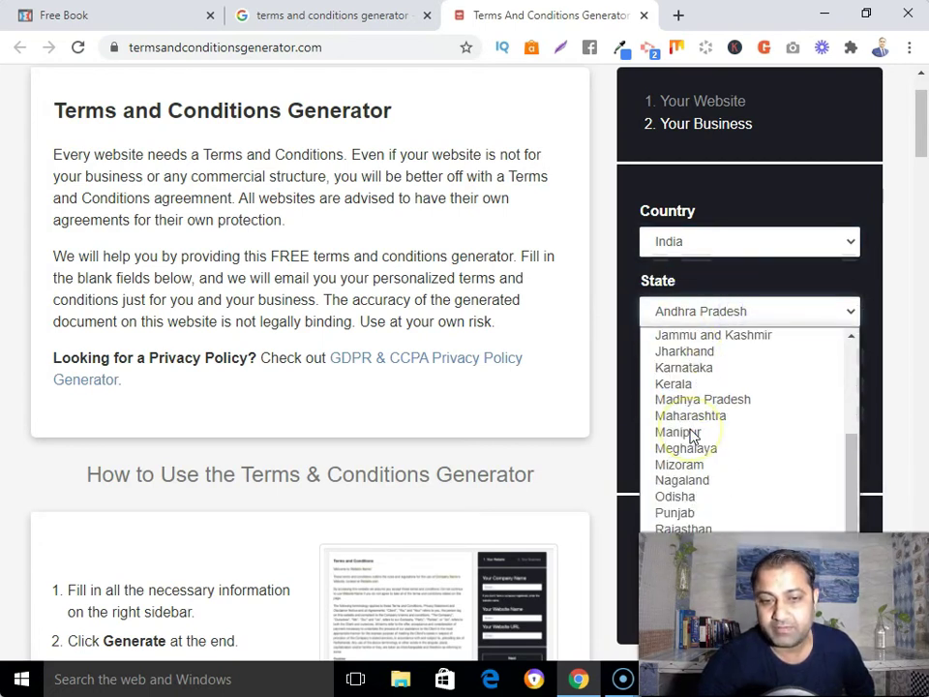
scroll(695, 435, up, 3)
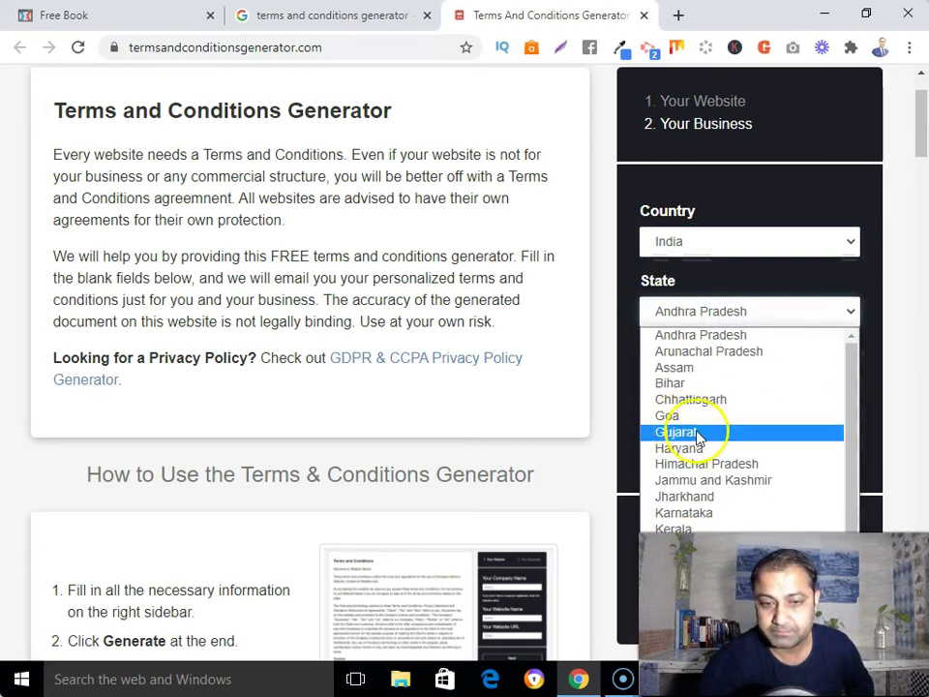
click(683, 447)
Fill in the owner's e-mail address and scroll down to the Generate button
click(678, 419)
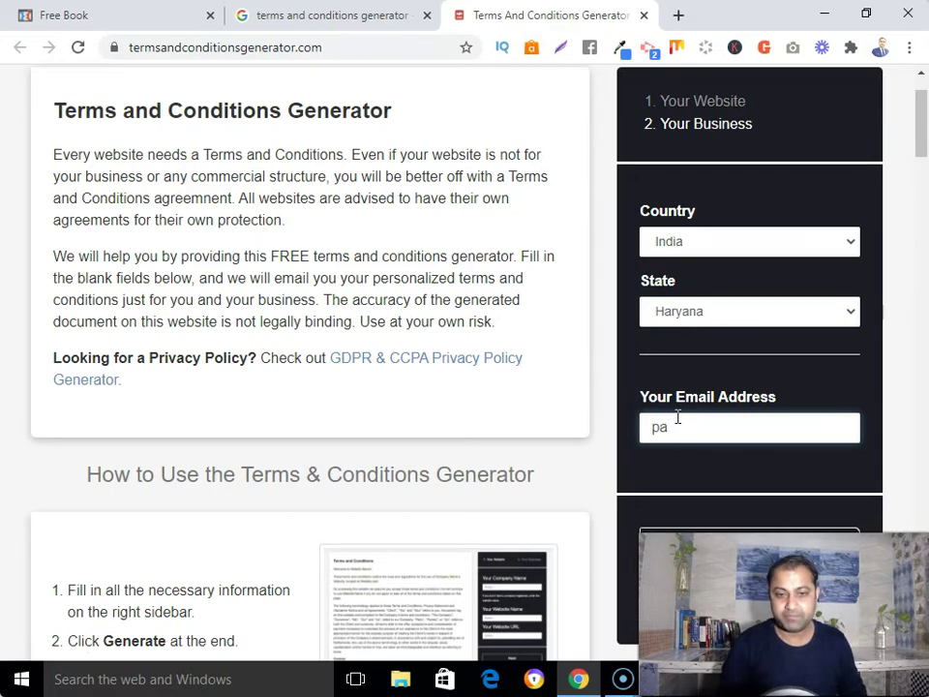
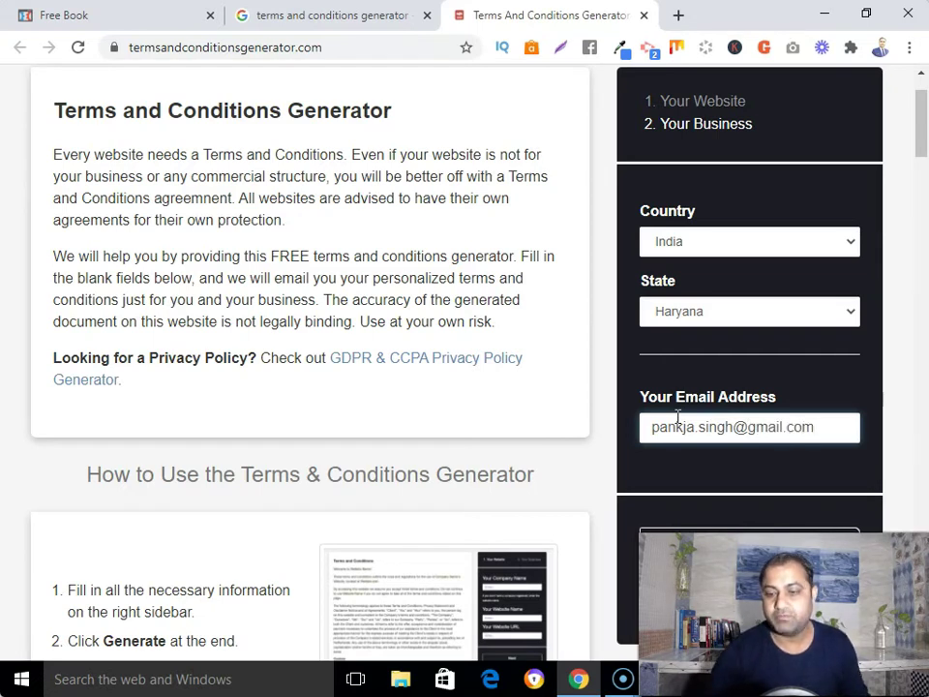
scroll(790, 450, down, 1)
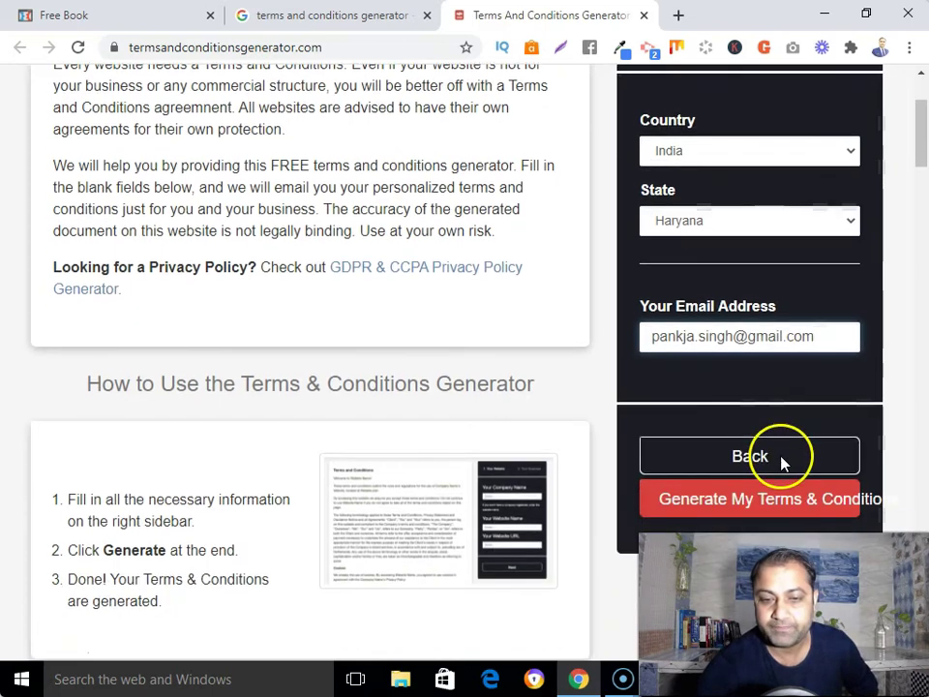
scroll(761, 474, down, 1)
scroll(758, 484, down, 1)
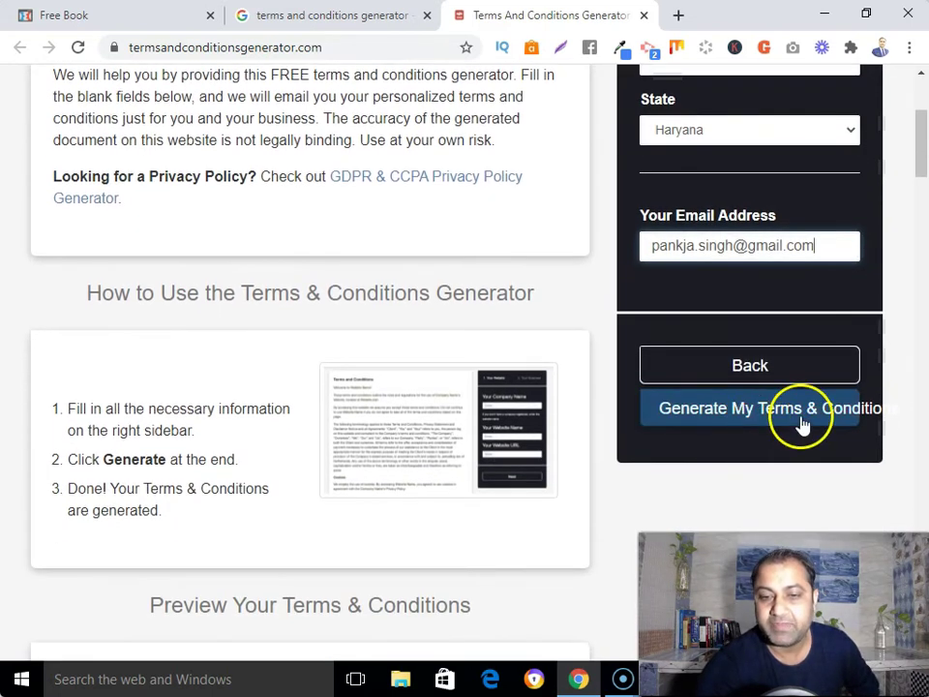
Generate the Terms and Conditions document for Digital Affiliate Business
click(771, 425)
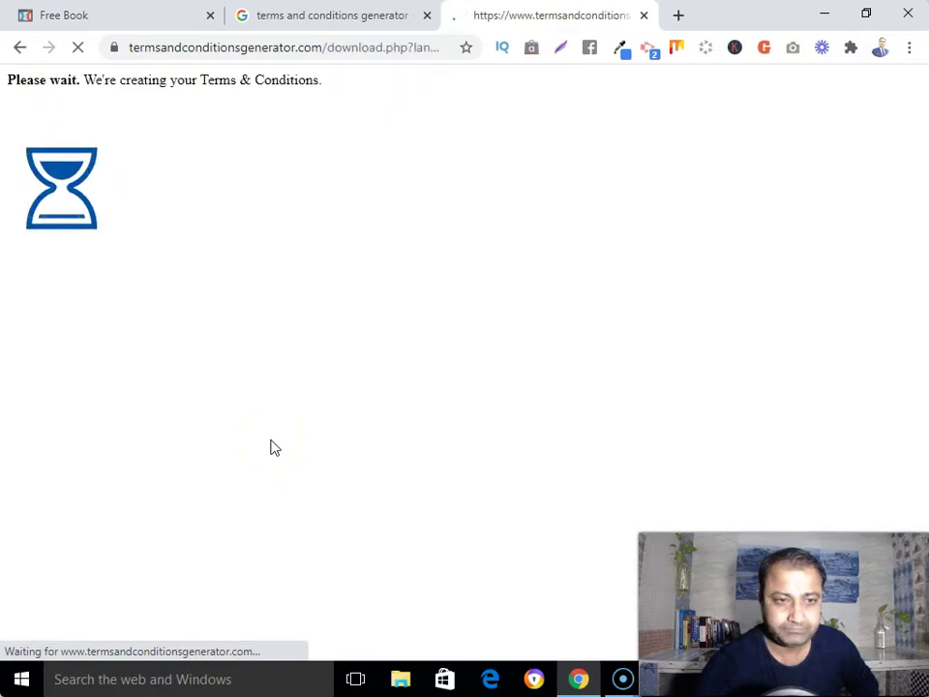
scroll(271, 446, down, 2)
scroll(271, 446, up, 1)
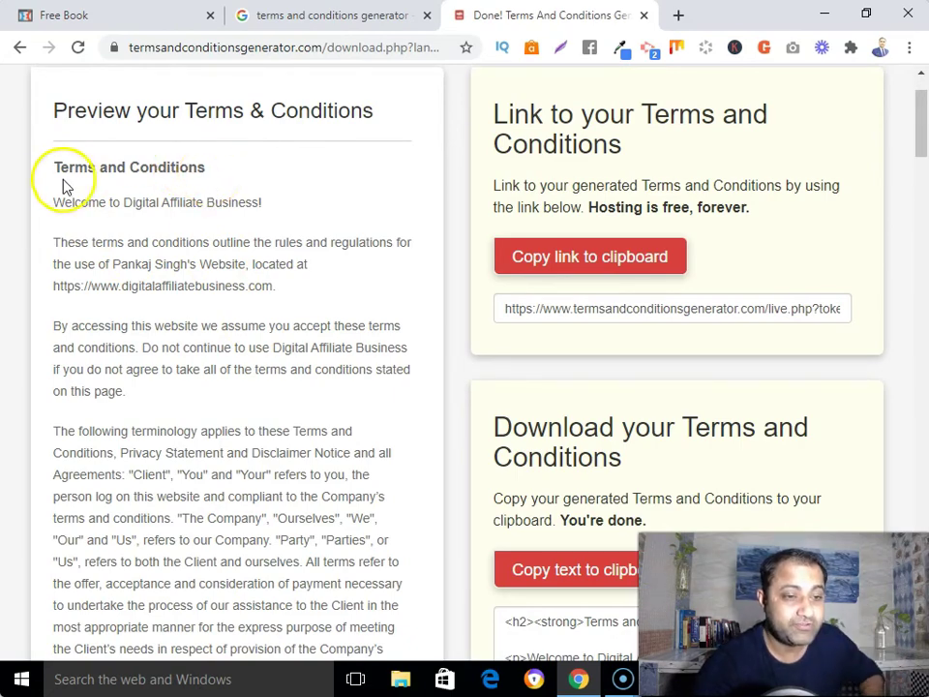
Select the whole preview text from 'Welcome' to the end and copy it
drag(58, 205, 343, 537)
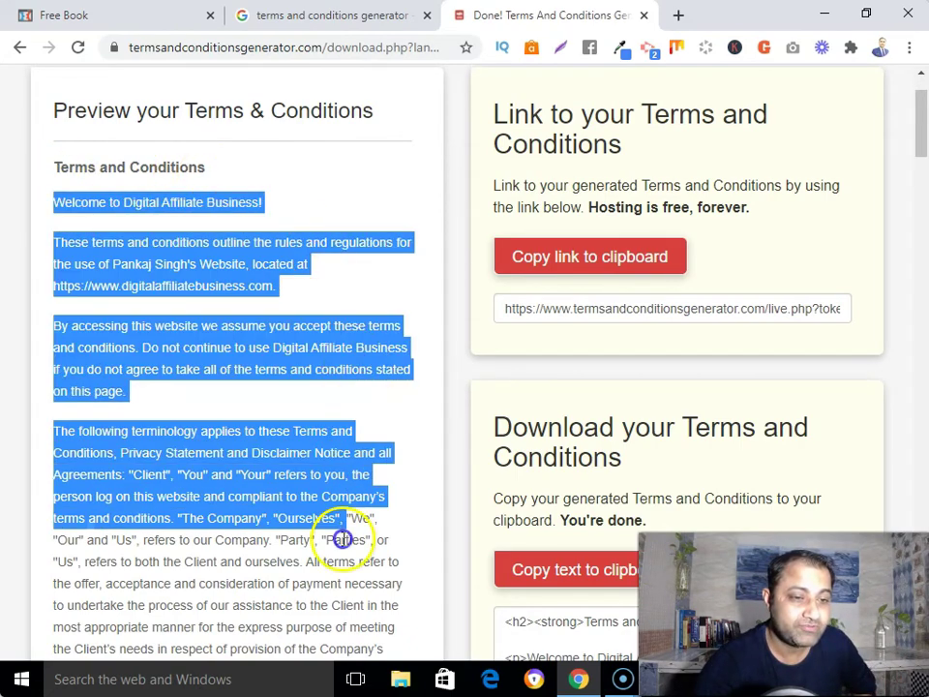
scroll(332, 630, down, 15)
drag(331, 629, 383, 652)
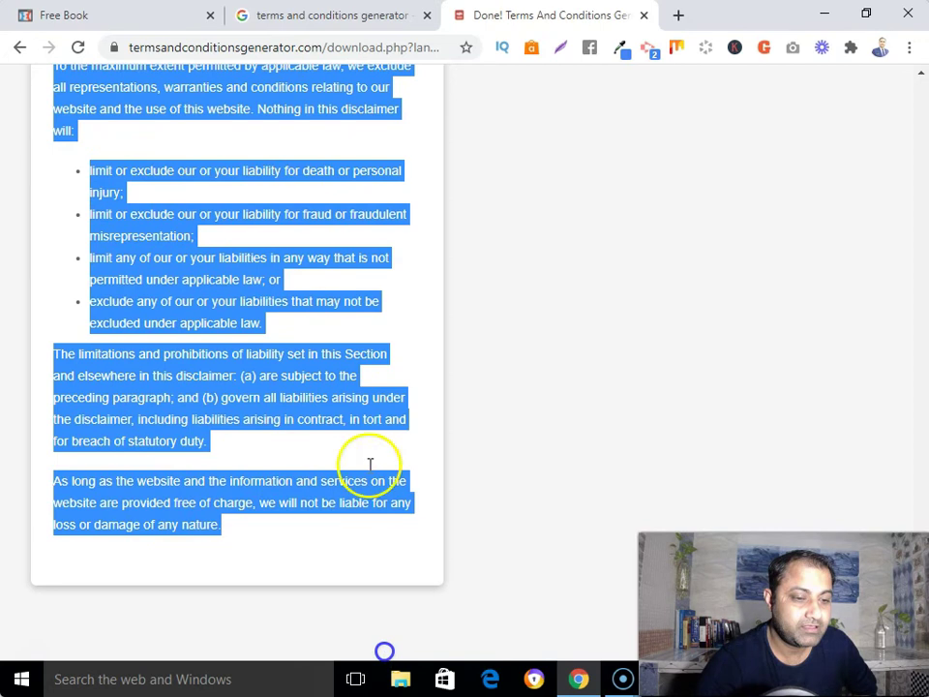
right_click(350, 407)
click(389, 420)
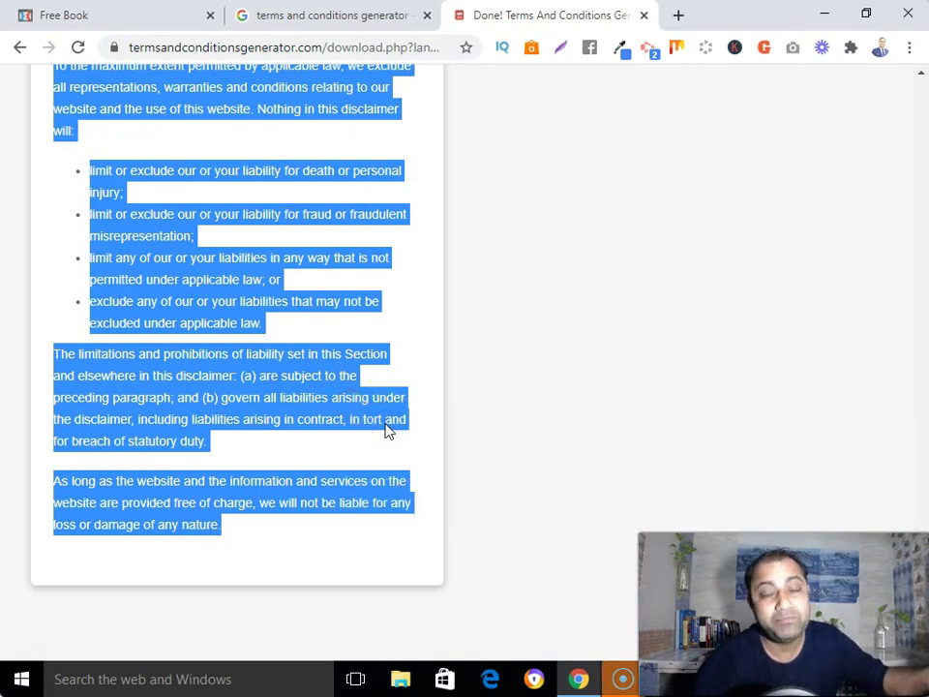
View the Free Book funnel page footer with its Terms & Conditions link
click(100, 16)
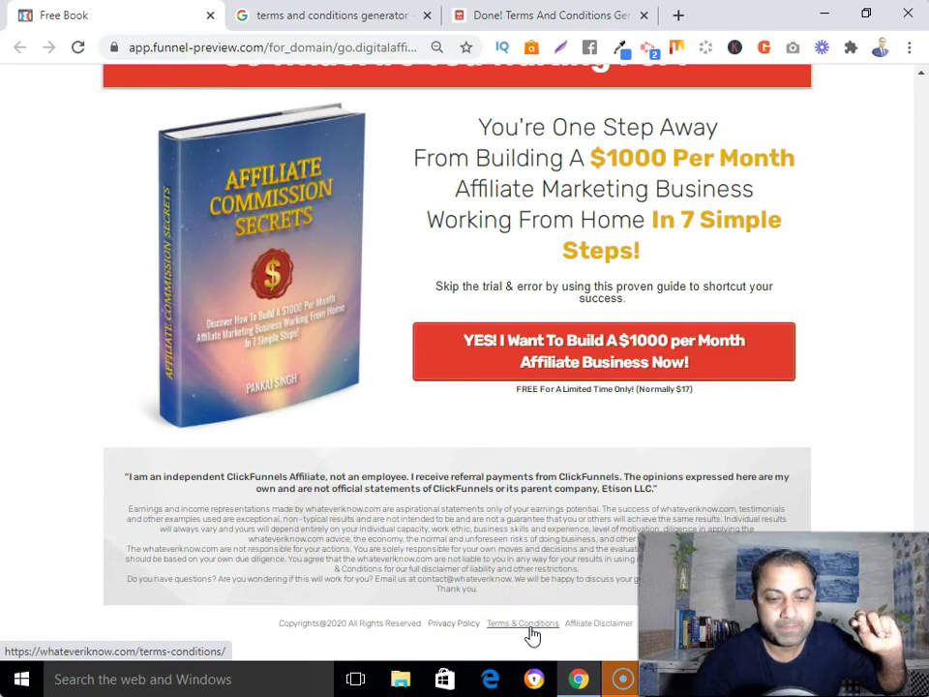
click(529, 278)
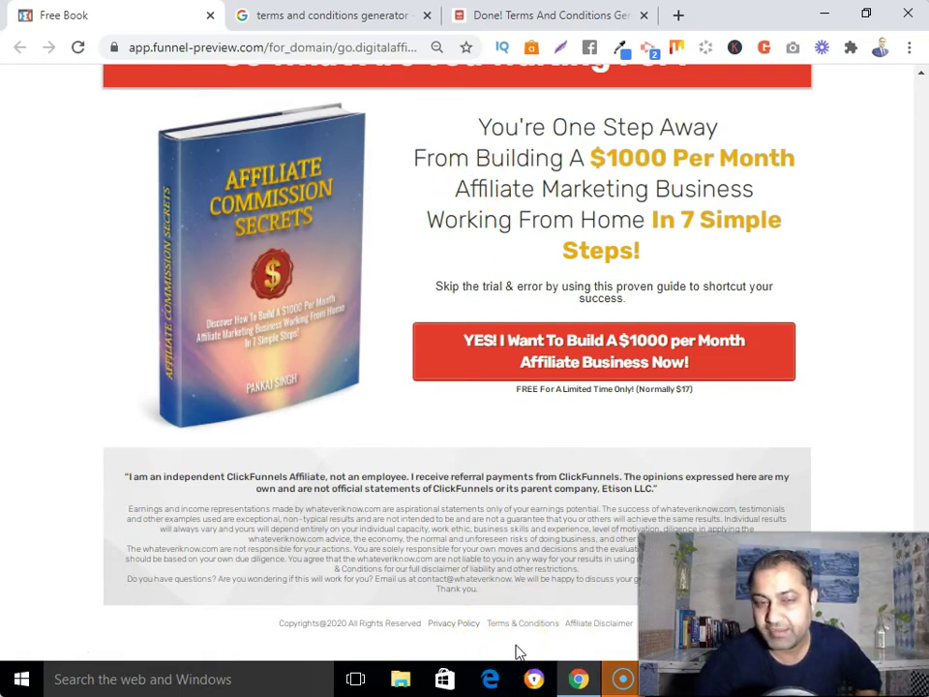
scroll(540, 98, up, 4)
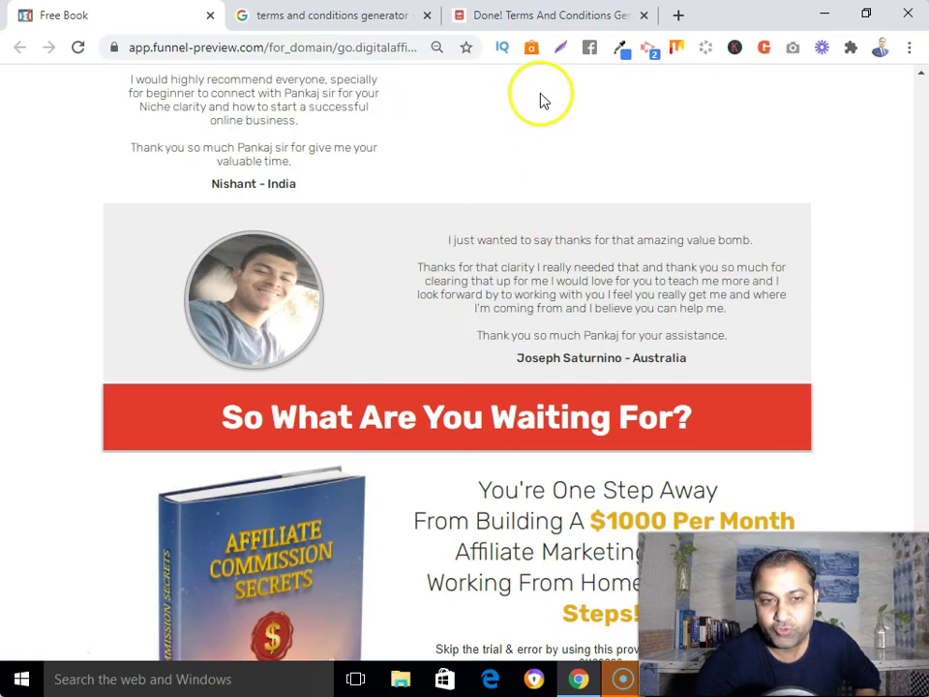
Go back to the 'Done! Terms And Conditions' tab and scroll up through the terms text
click(539, 16)
scroll(394, 311, up, 4)
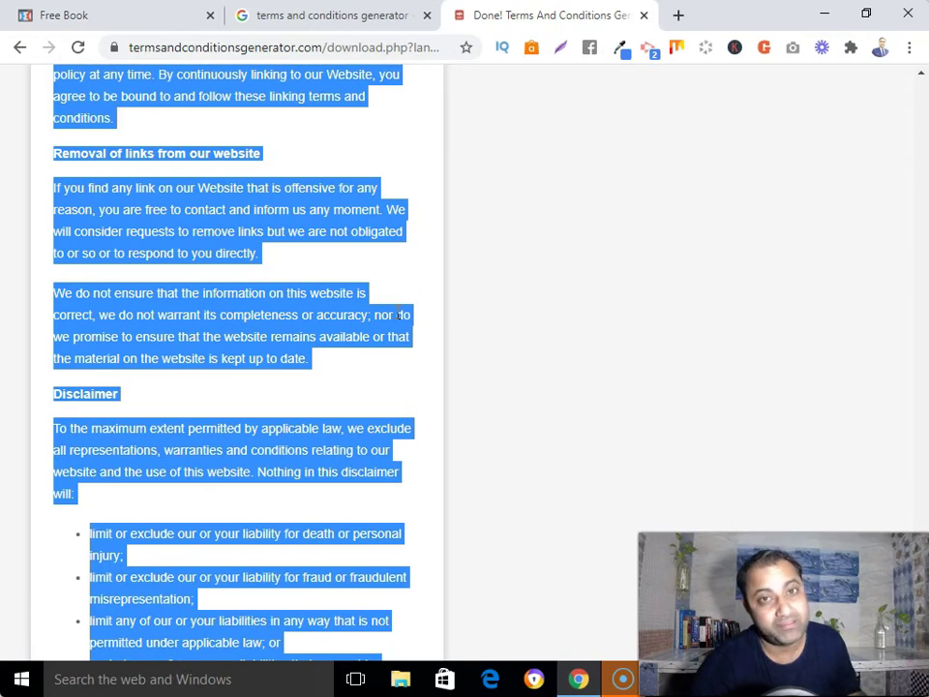
scroll(398, 315, up, 12)
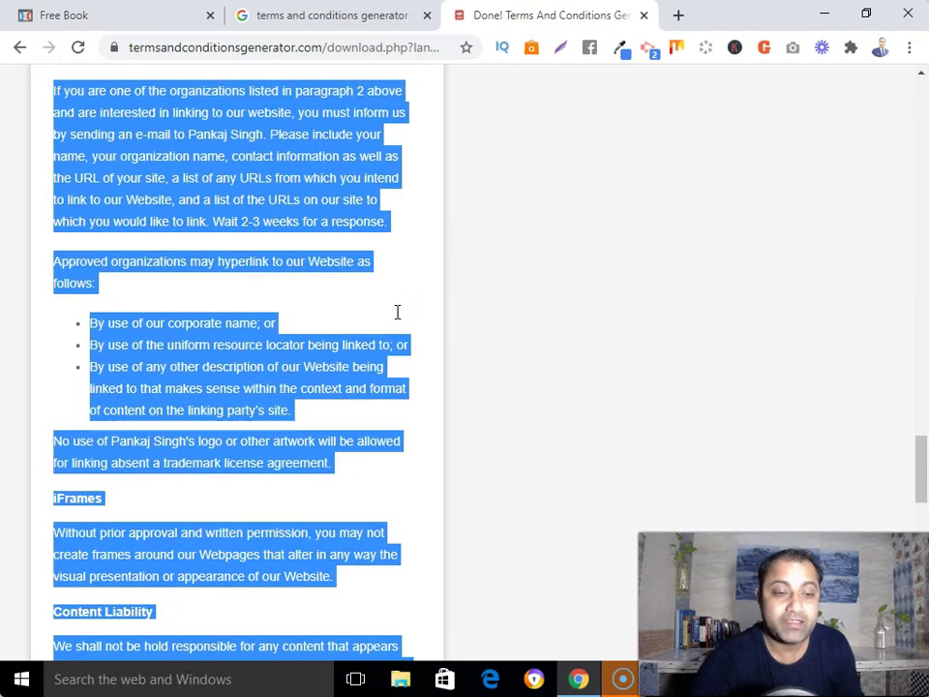